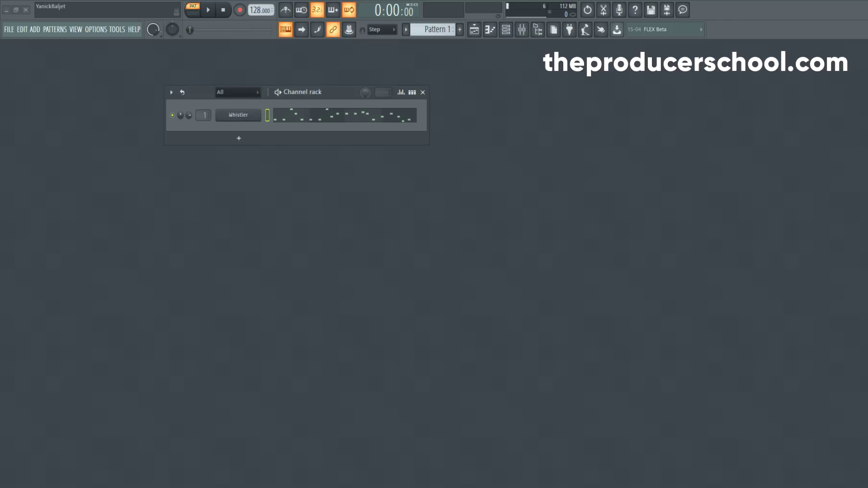
- Open the Whistler channel's synth and compare its sound with the Retro character on and off
left_click(238, 115)
left_click_drag(237, 144, 308, 148)
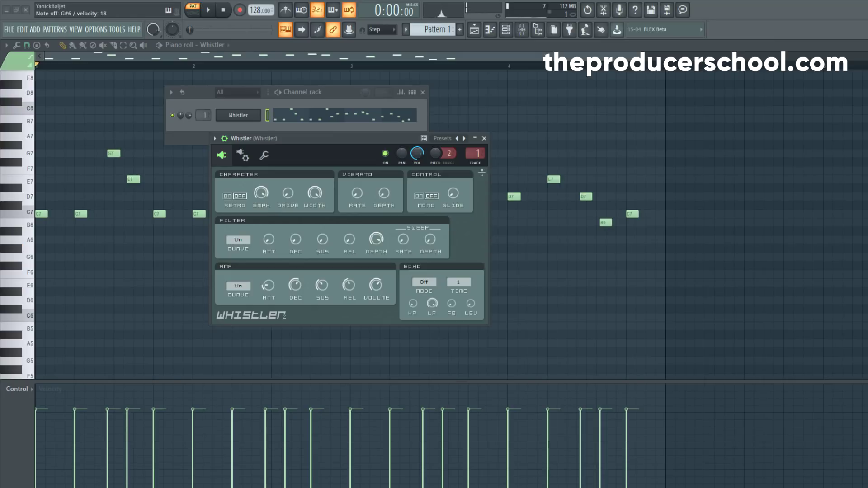
left_click(234, 196)
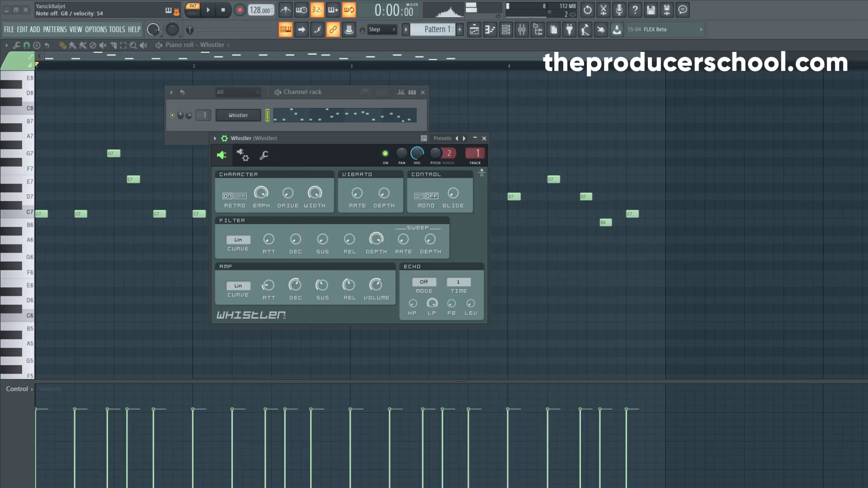
left_click(234, 196)
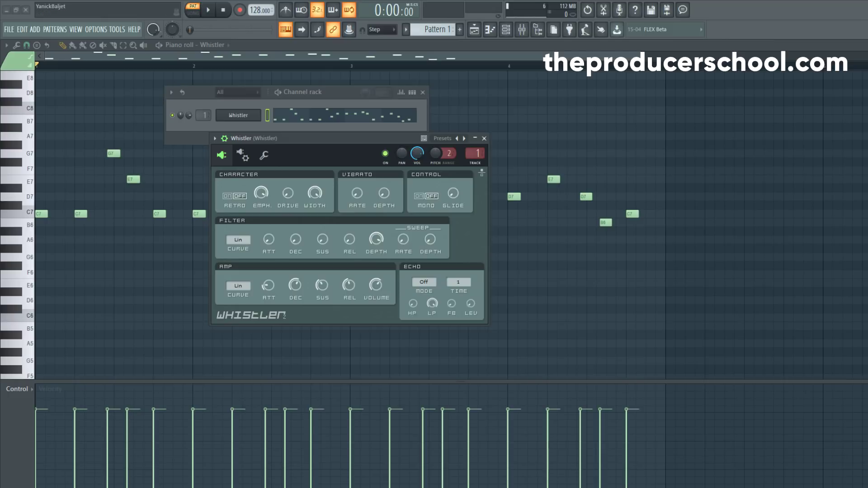
- Try out the Whistler's vibrato depth and rate, and its mono control with a raised glide
left_click_drag(384, 193, 384, 140)
left_click_drag(356, 193, 384, 209)
left_click(425, 196)
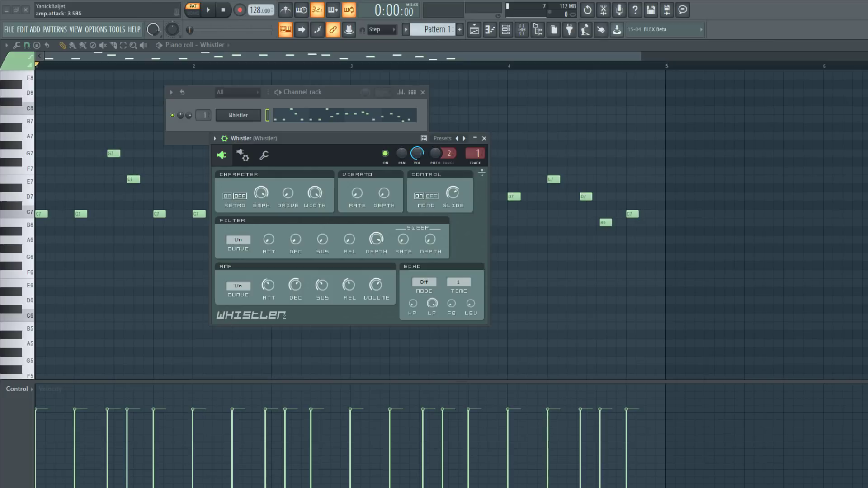
- Try different attack and decay amounts on the Whistler's amp envelope and audition the pattern
left_click_drag(268, 285, 268, 272)
left_click_drag(268, 285, 295, 282)
mouse_move(296, 285)
left_mouse_down()
mouse_move(295, 298)
mouse_move(295, 282)
left_mouse_up()
left_click_drag(295, 285, 295, 282)
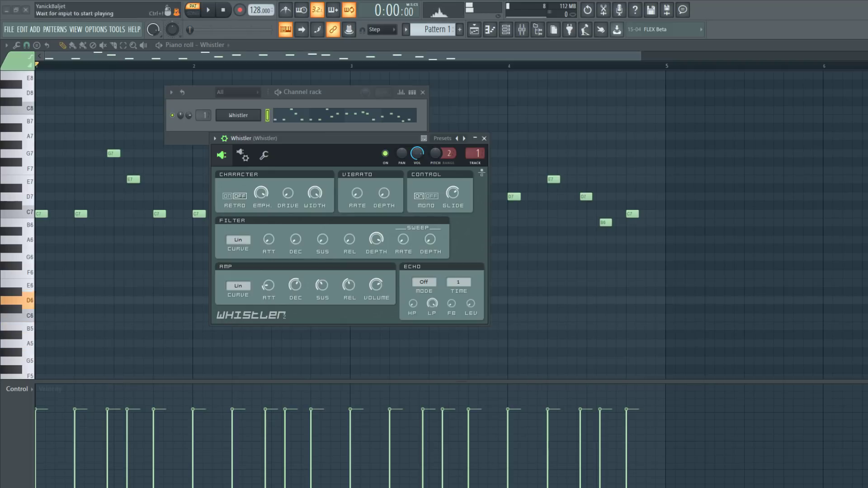
left_click(211, 9)
left_click(211, 10)
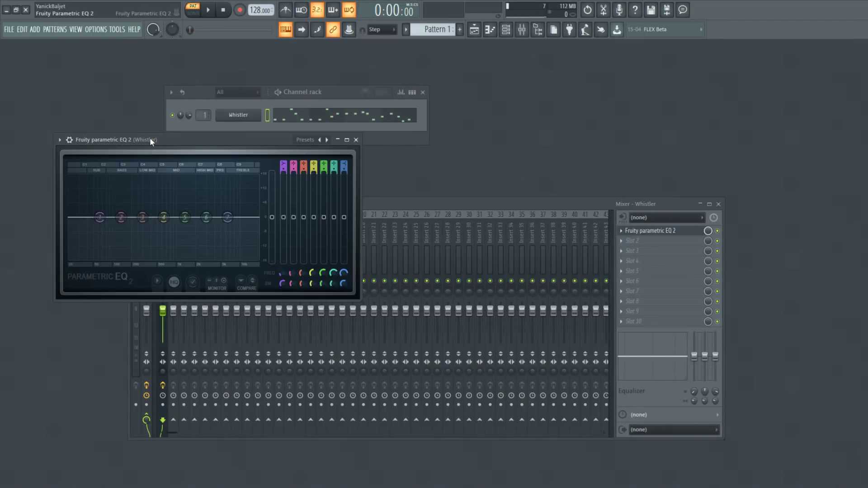
- Turn band 1 of the Whistler track's equalizer into a high-pass filter at about 373 Hz and audition it
left_click_drag(150, 138, 331, 170)
left_click_drag(281, 254, 317, 290)
mouse_move(465, 195)
left_mouse_down()
mouse_move(465, 205)
mouse_move(464, 191)
left_mouse_up()
left_click_drag(318, 245, 329, 245)
key("space")
scroll(317, 246, "down", 3)
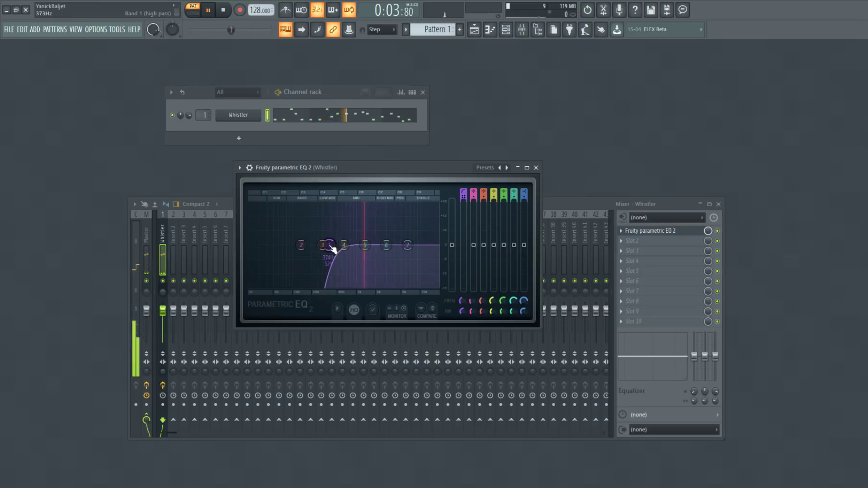
key("space")
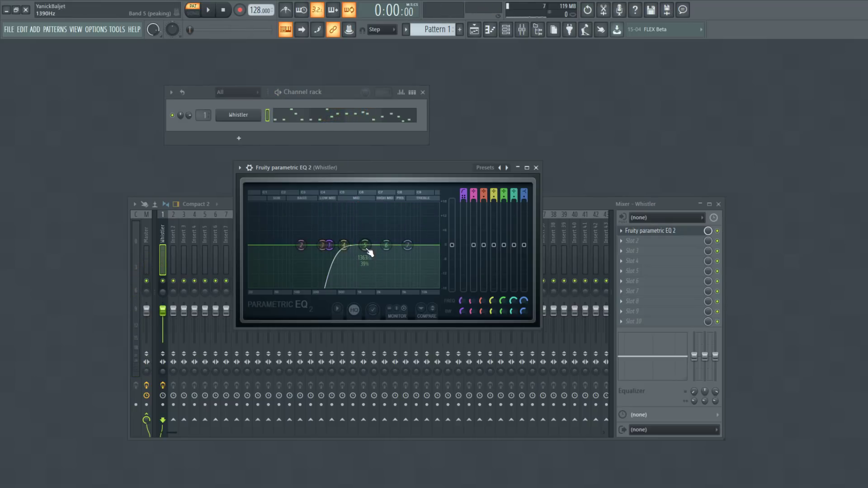
- Cut EQ band 5 by about 4.8 dB at 1171 Hz with a narrow 3% bandwidth while auditioning the melody
left_click_drag(365, 250, 361, 257)
key("space")
scroll(359, 259, "up", 2)
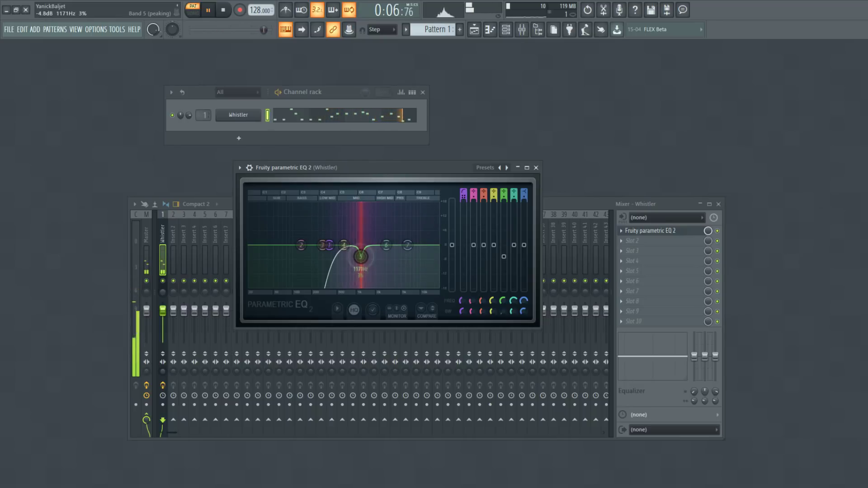
key("space")
- Boost EQ band 6 by about 2 dB at 4777 Hz with a 25% bandwidth, audition it and close the equalizer
mouse_move(386, 245)
left_mouse_down()
mouse_move(397, 230)
mouse_move(400, 240)
left_mouse_up()
scroll(389, 238, "down", 8)
key("space")
scroll(400, 236, "up", 5)
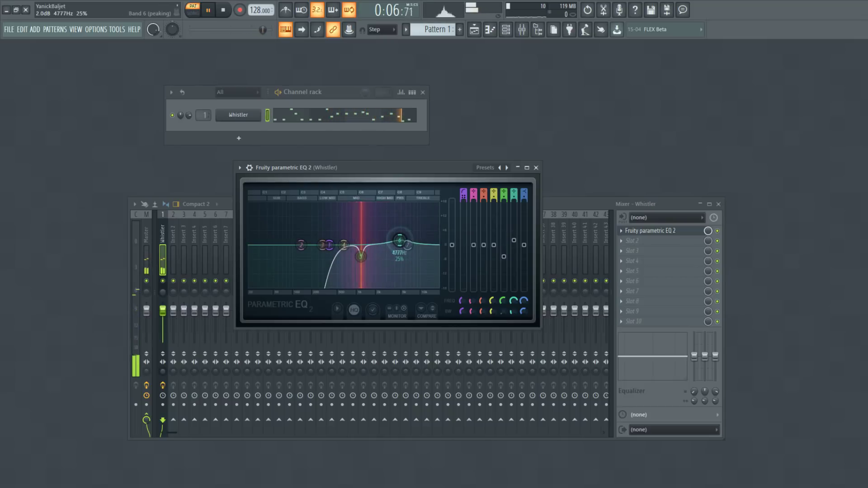
key("space")
left_click(536, 167)
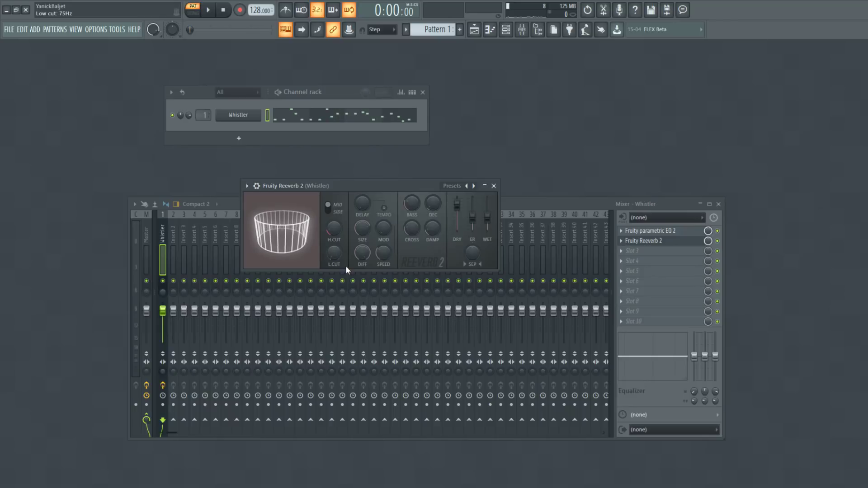
- Raise the low cut and the wet level of Fruity Reeverb 2 and play the pattern
left_click_drag(335, 255, 332, 251)
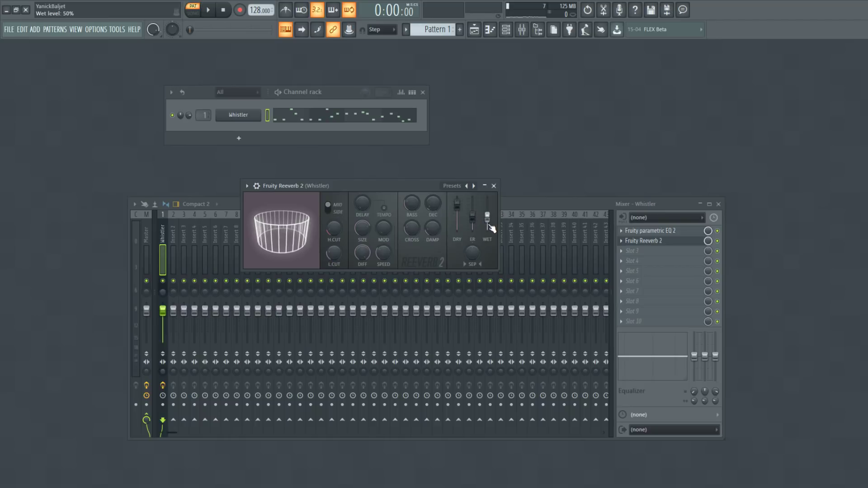
left_click_drag(487, 216, 487, 207)
key("space")
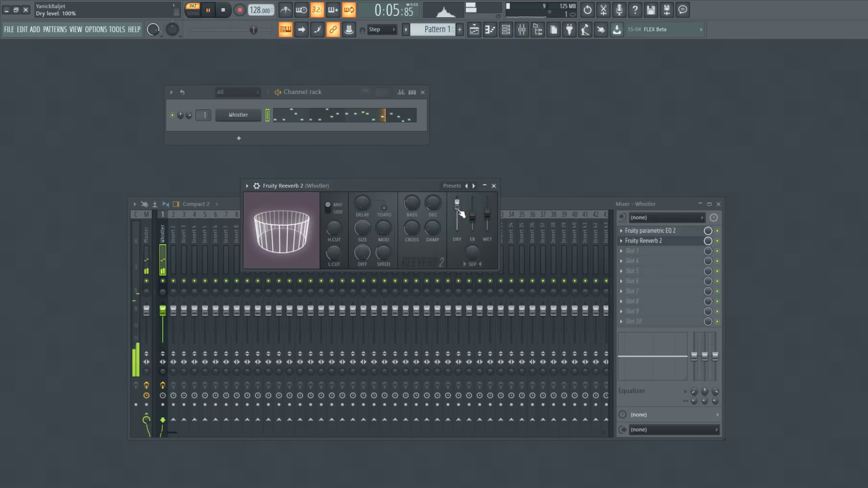
- Audition the reverb with a reduced dry signal, set the dry level to about 91% and close the reverb
key("space")
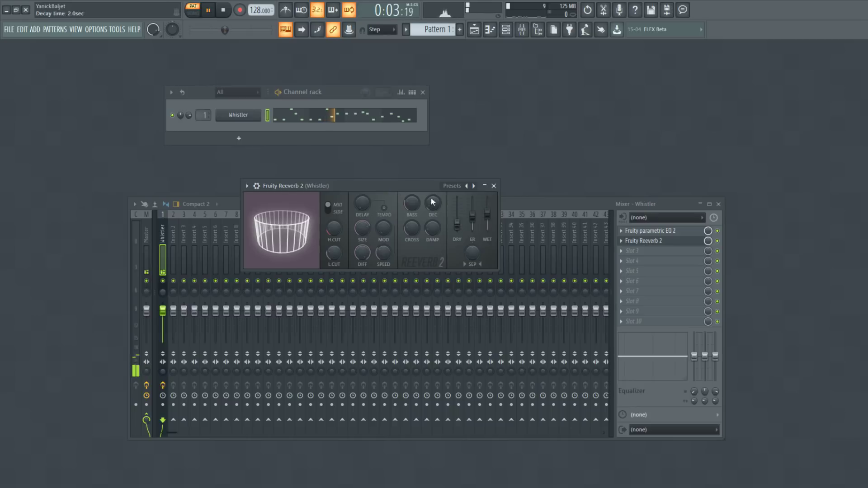
key("space")
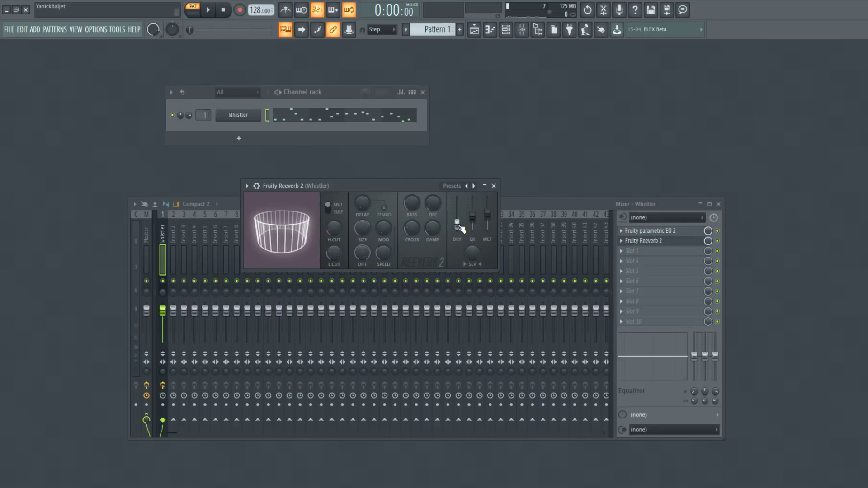
key("space")
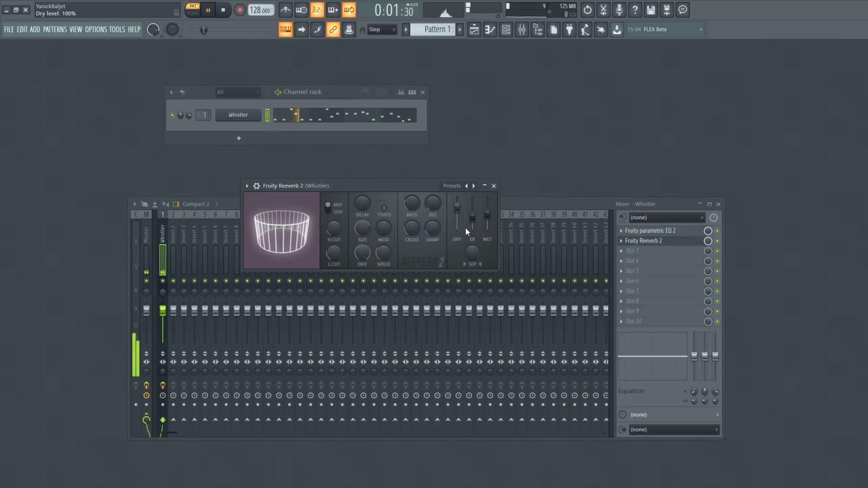
left_click_drag(457, 211, 457, 205)
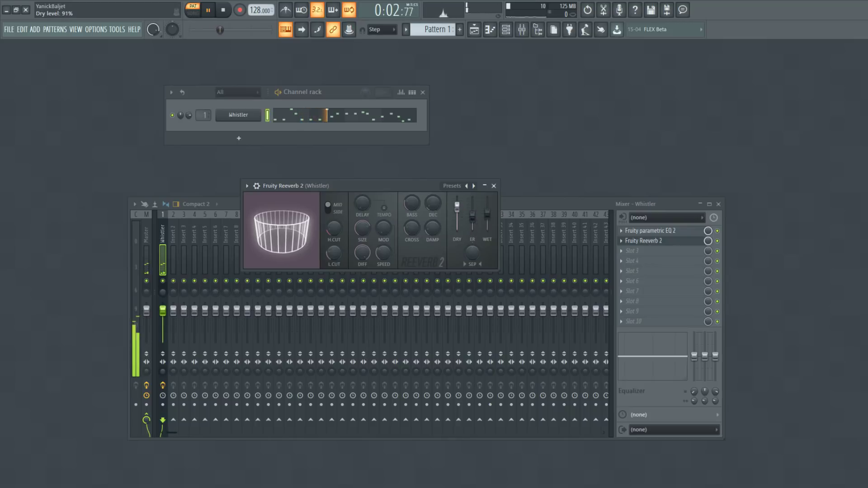
left_click(494, 186)
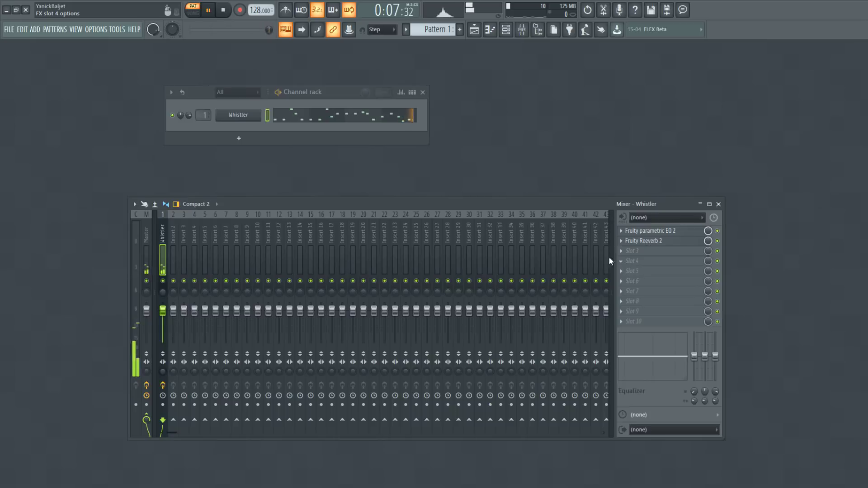
- Reopen the Whistler channel's synth settings
left_click(246, 115)
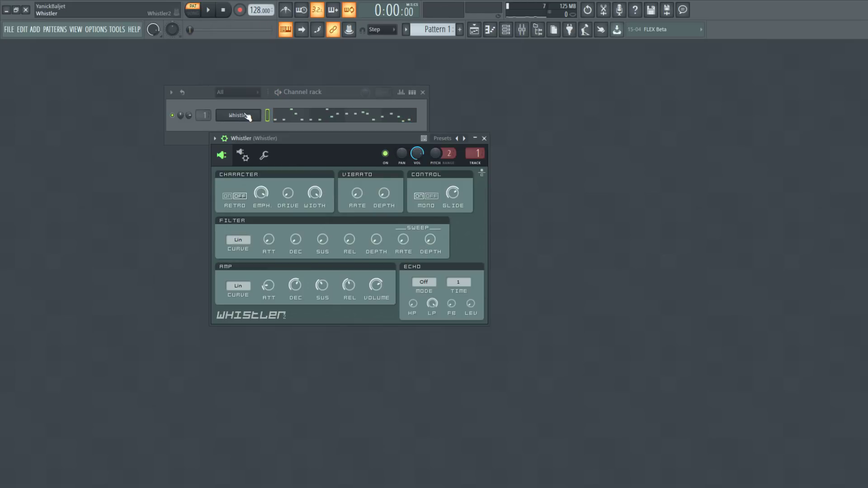